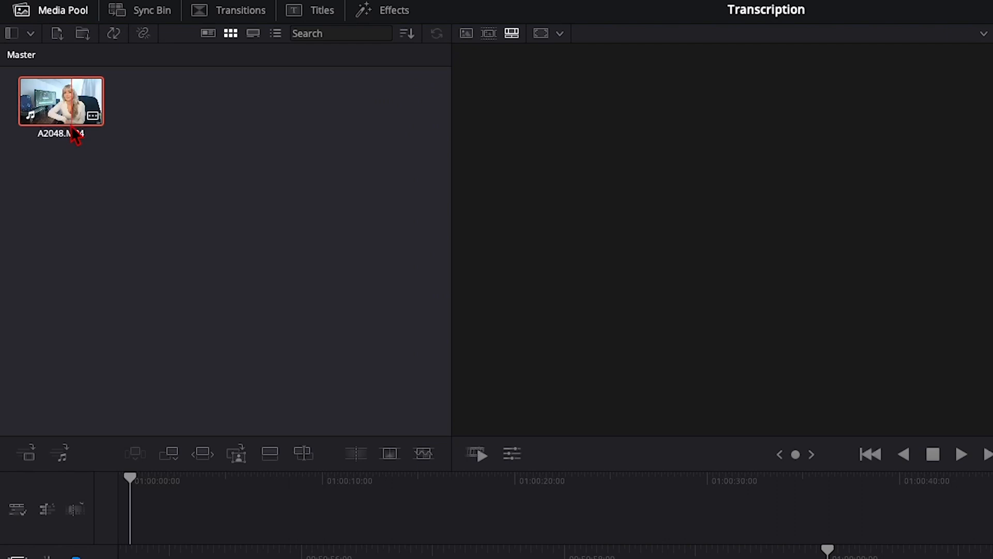
- Transcribe the audio of A2048.MP4 from its Media Pool context menu
right_click(70, 89)
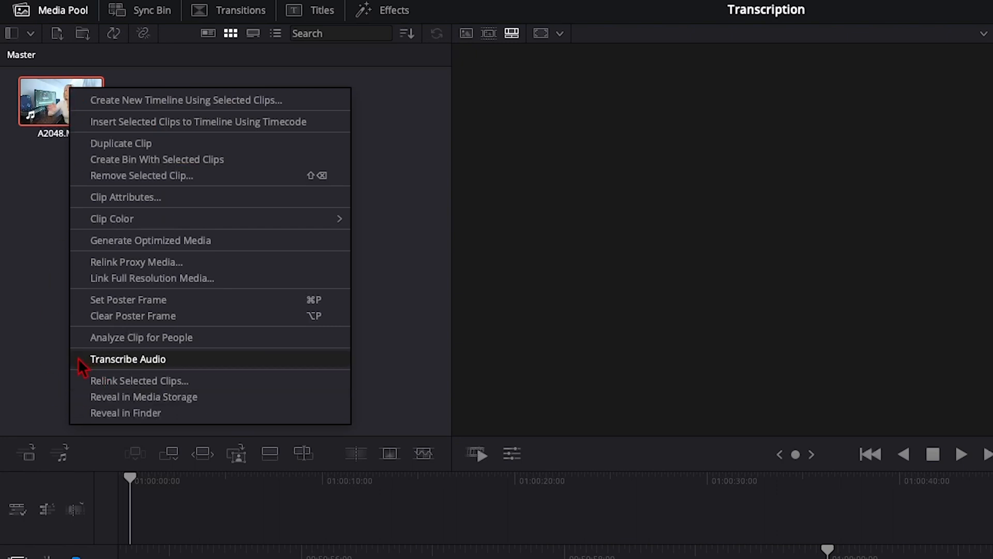
left_click(79, 360)
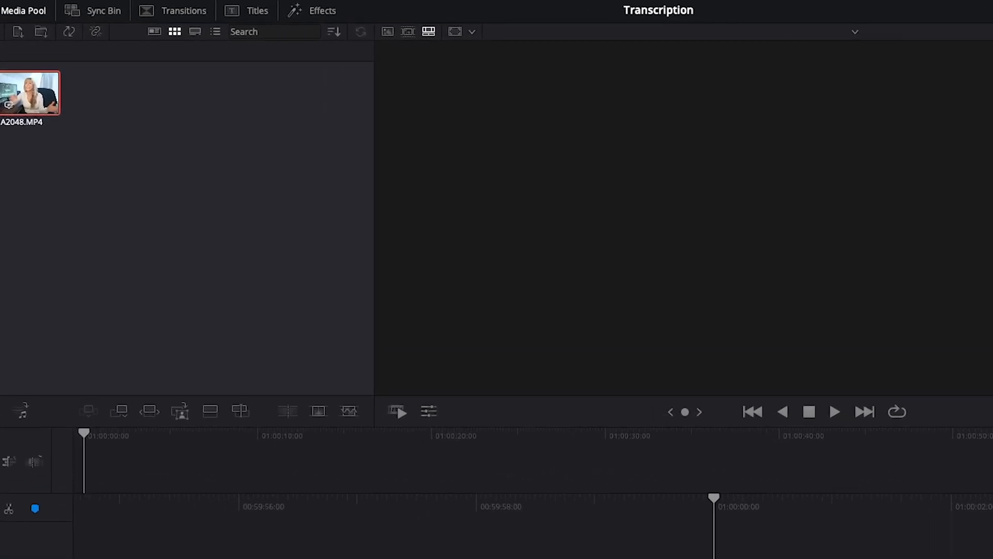
- Show the transcript, try larger and smaller text sizes and toggle High Contrast on and off
left_click(302, 26)
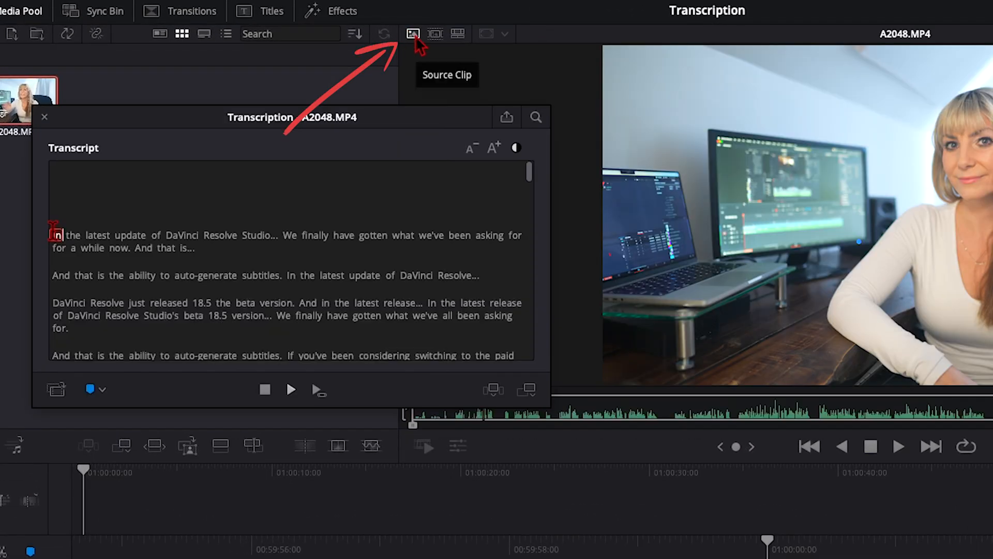
left_click(415, 44)
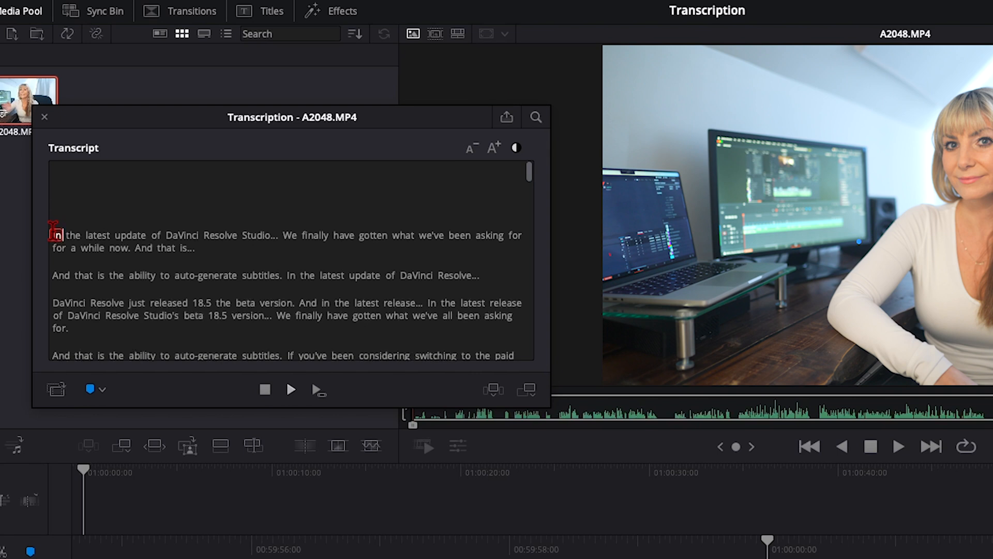
left_click(494, 149)
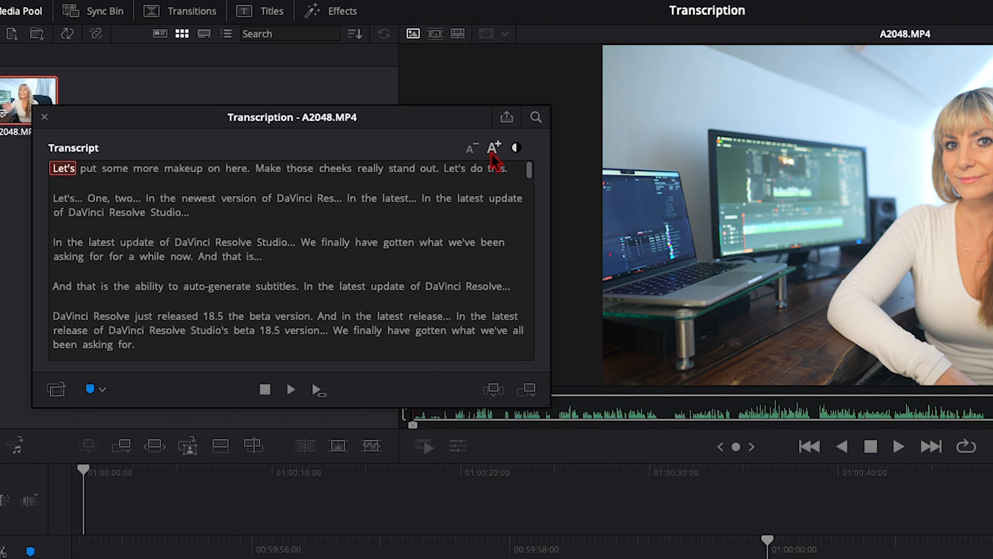
left_click(494, 149)
left_click(494, 149)
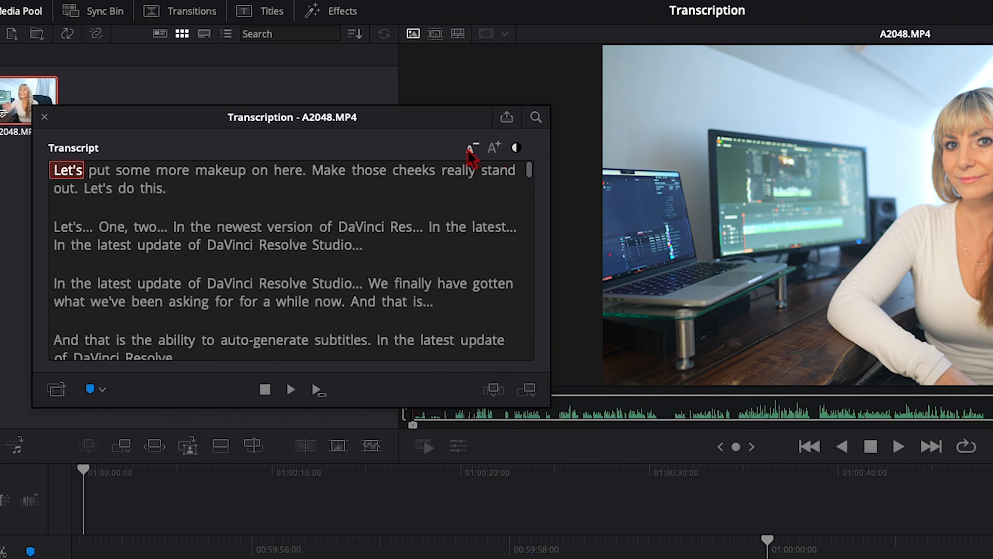
left_click(471, 149)
left_click(471, 150)
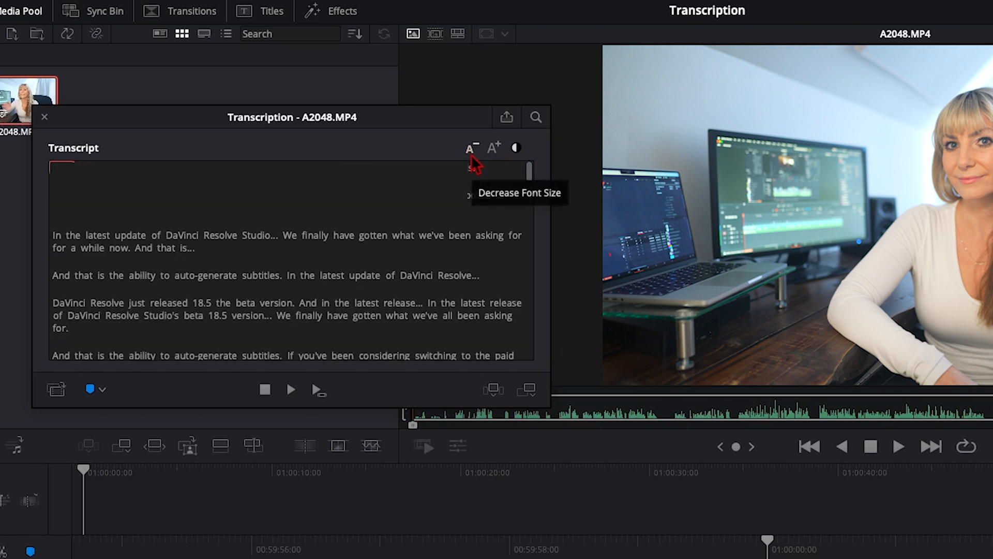
left_click(517, 148)
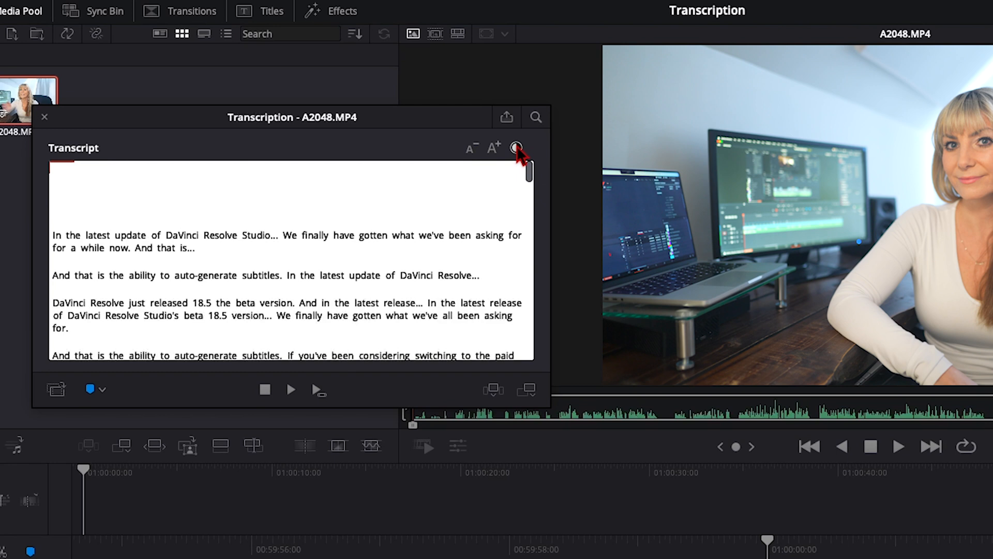
left_click(517, 149)
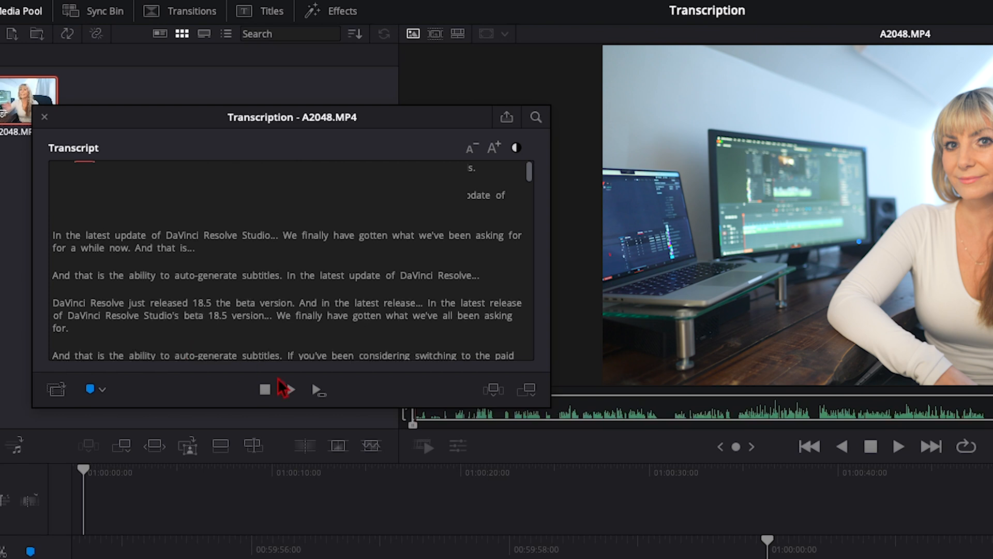
- Play the clip from the transcript with words highlighting in sync with speech
left_click(290, 390)
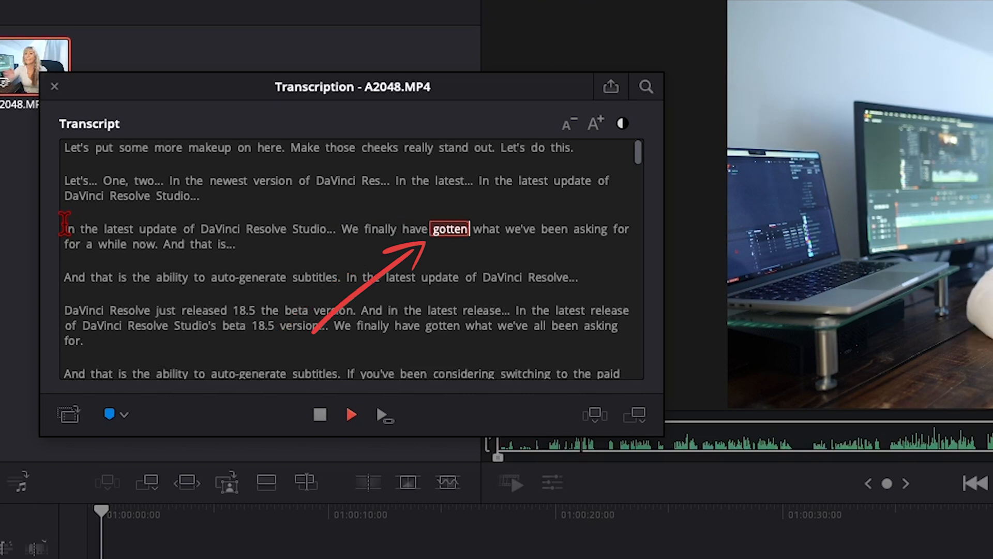
- Stop playback and search the transcript for 'subtitles'
key("space")
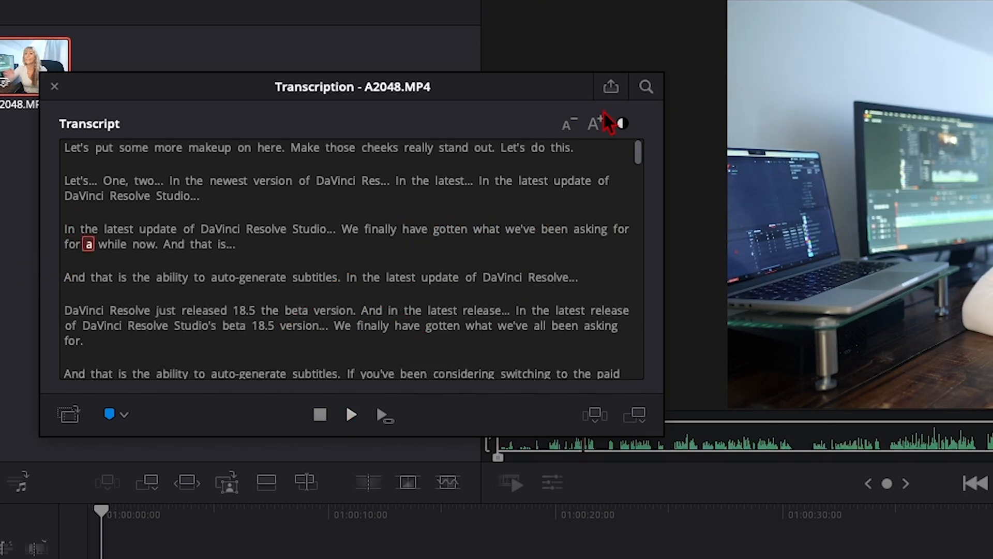
left_click(646, 87)
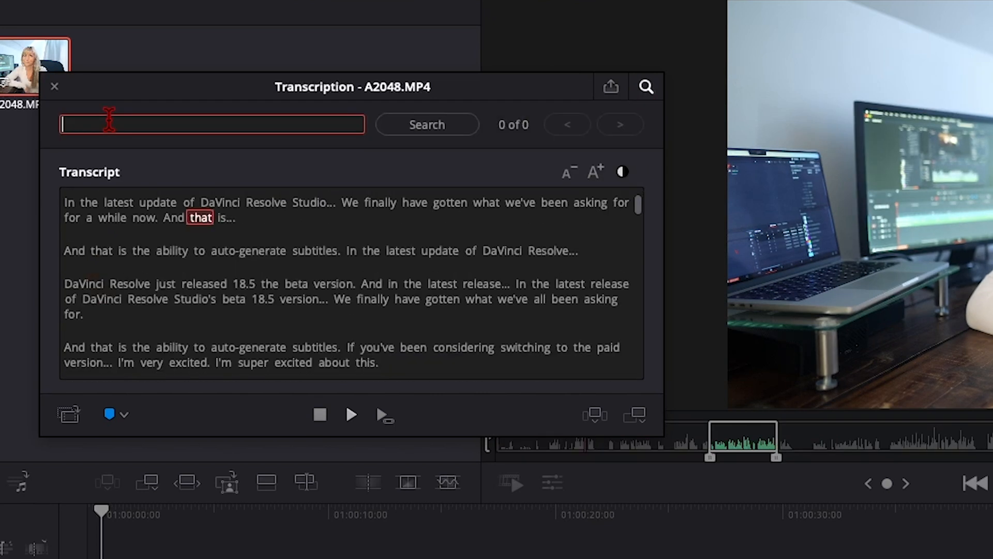
type("s")
type("ubtitles")
key("Return")
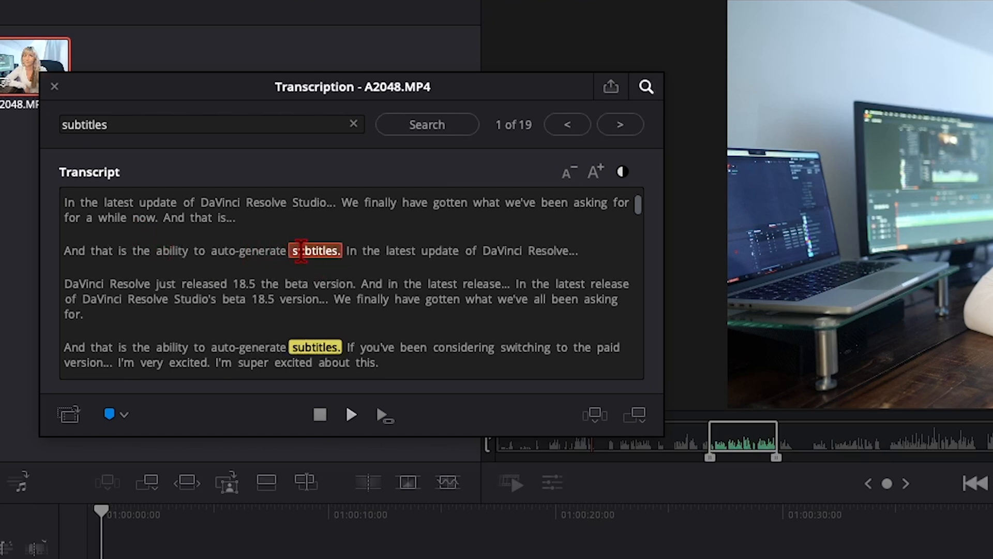
- Step through several 'subtitles' matches, then clear the term and close the search
left_click(631, 130)
left_click(630, 130)
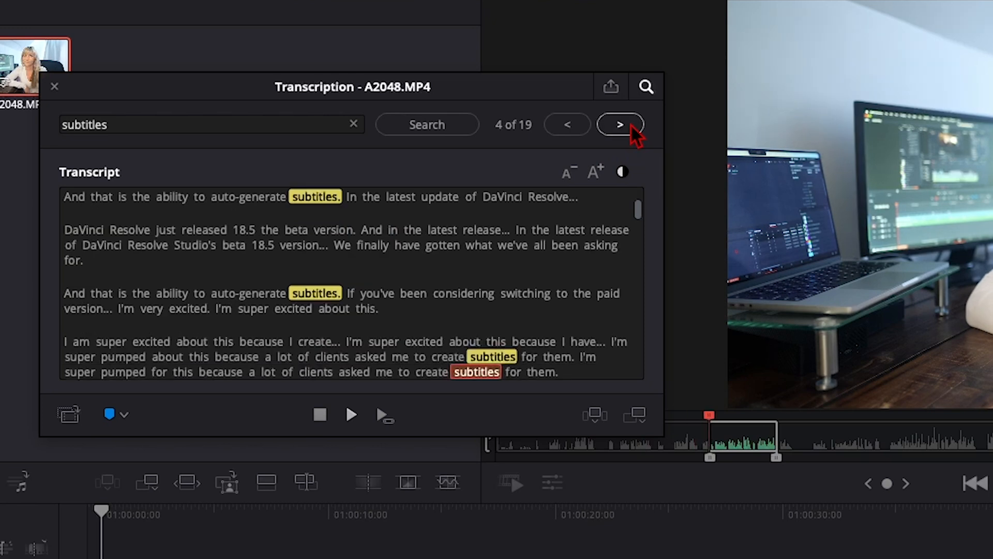
left_click(631, 130)
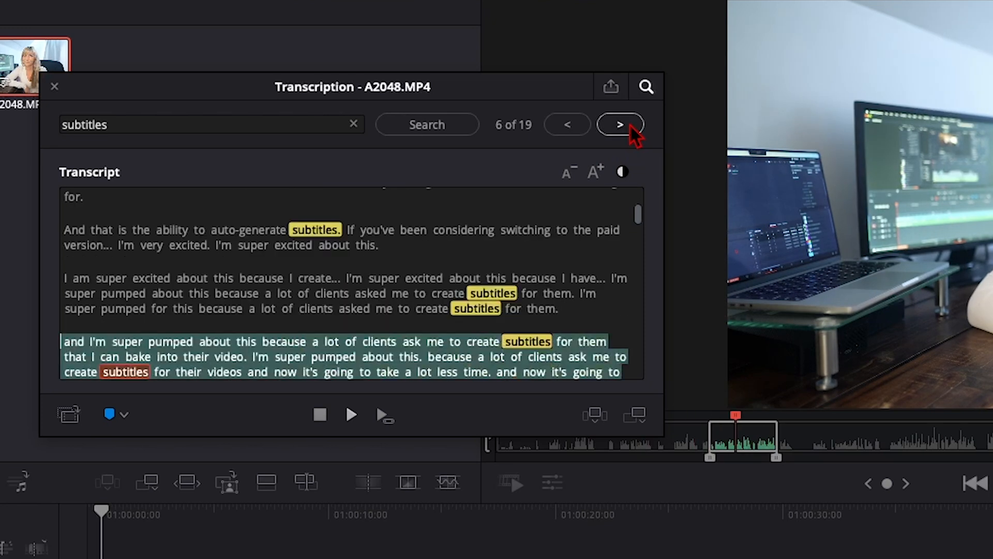
left_click(631, 129)
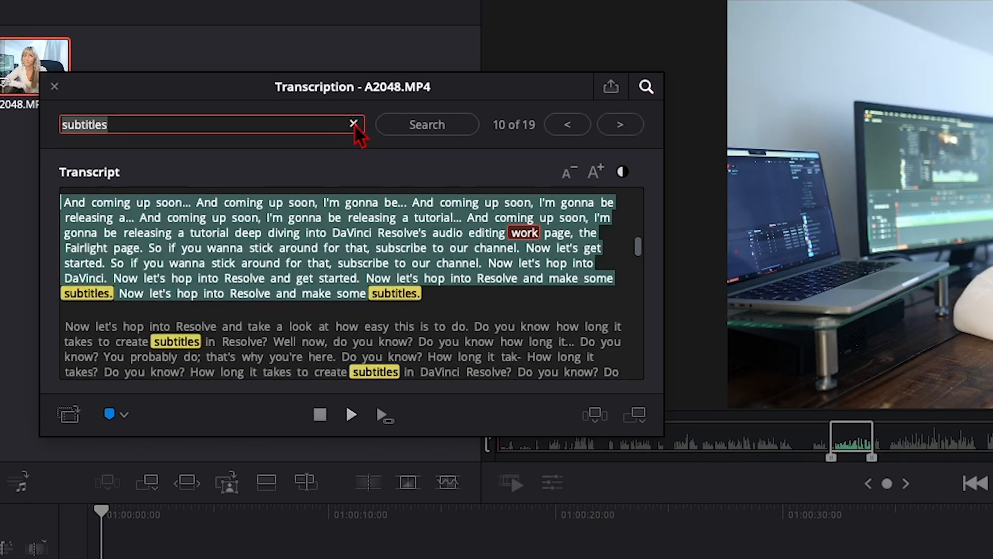
left_click(355, 124)
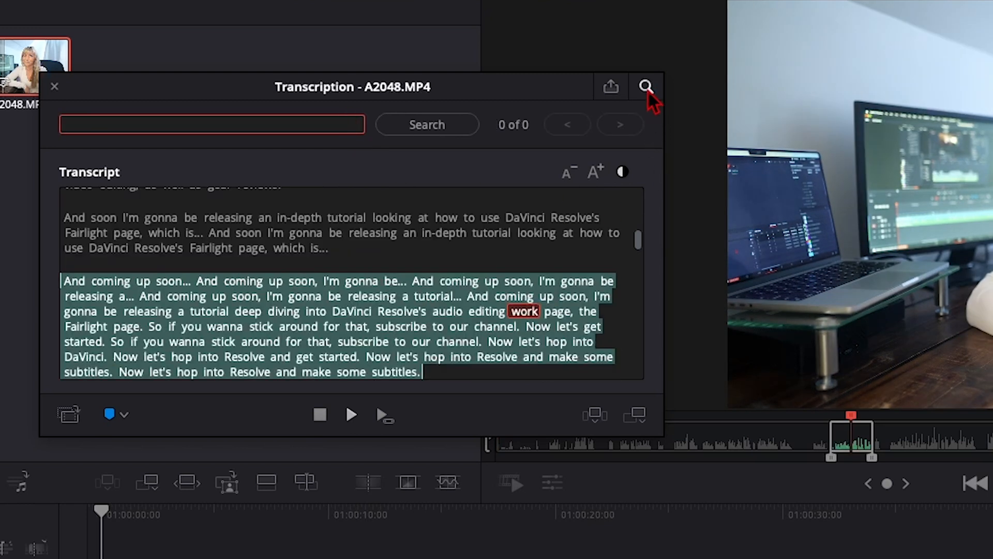
left_click(646, 87)
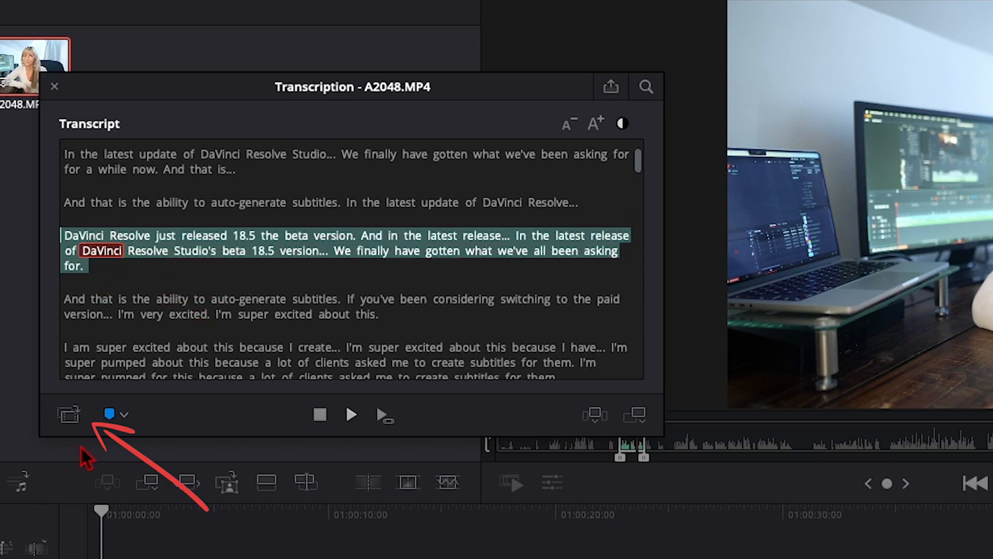
- Create a sub clip named 1 from the highlighted transcript passage
left_click(69, 415)
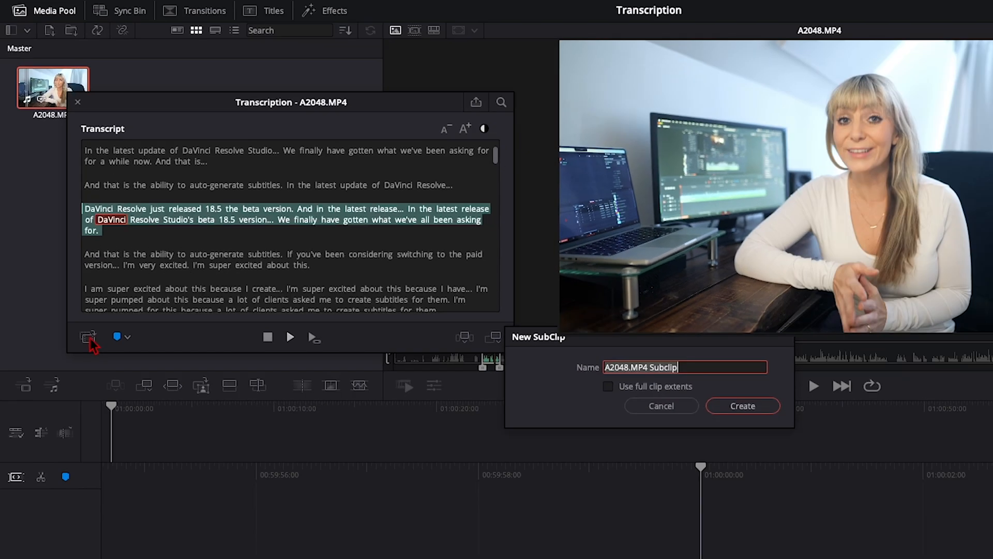
type("1")
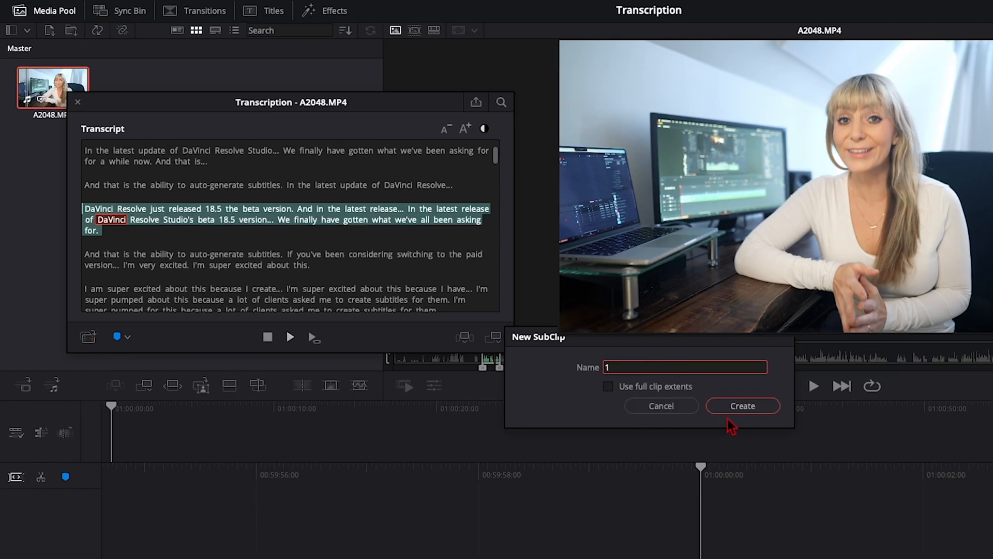
left_click(730, 419)
- Move the transcript window aside and play sub clip 1 in the viewer
left_click_drag(311, 102, 286, 226)
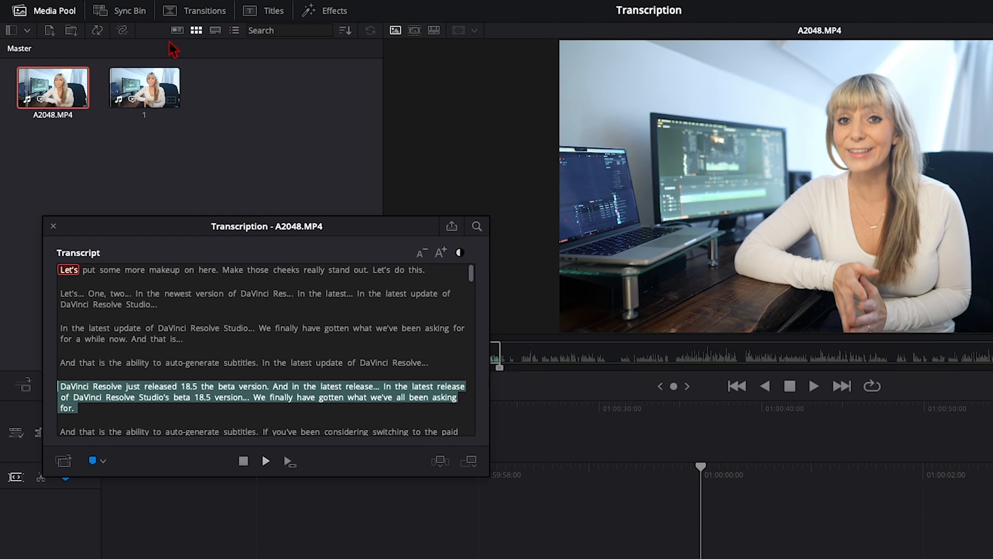
left_click(142, 81)
key("space")
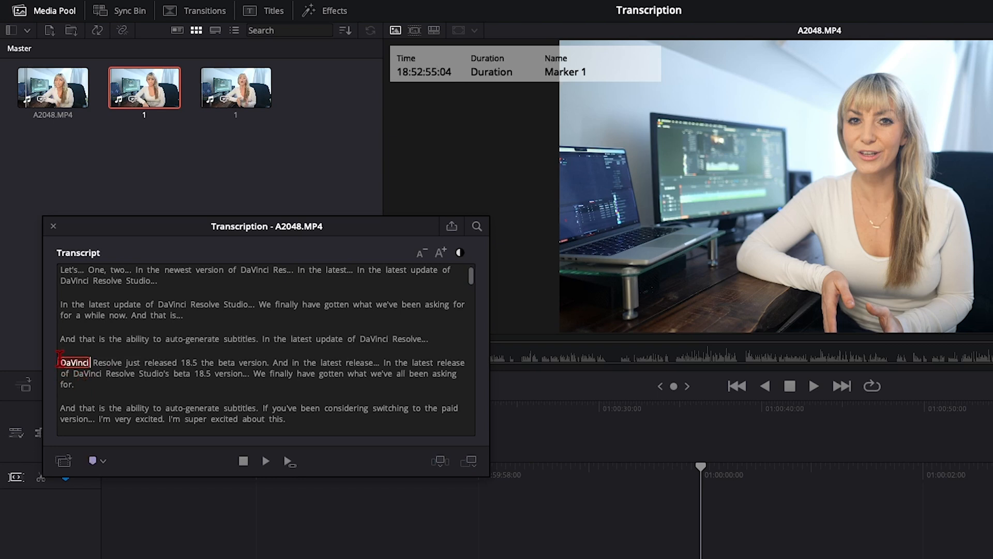
- Select the 'DaVinci Resolve just released' paragraph and insert it into the timeline
left_click_drag(60, 359, 76, 384)
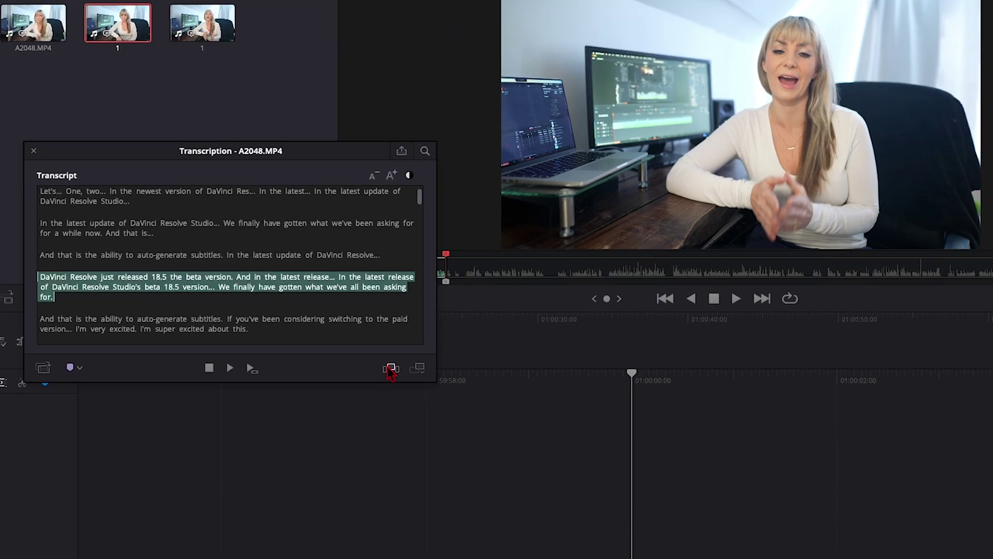
left_click(439, 463)
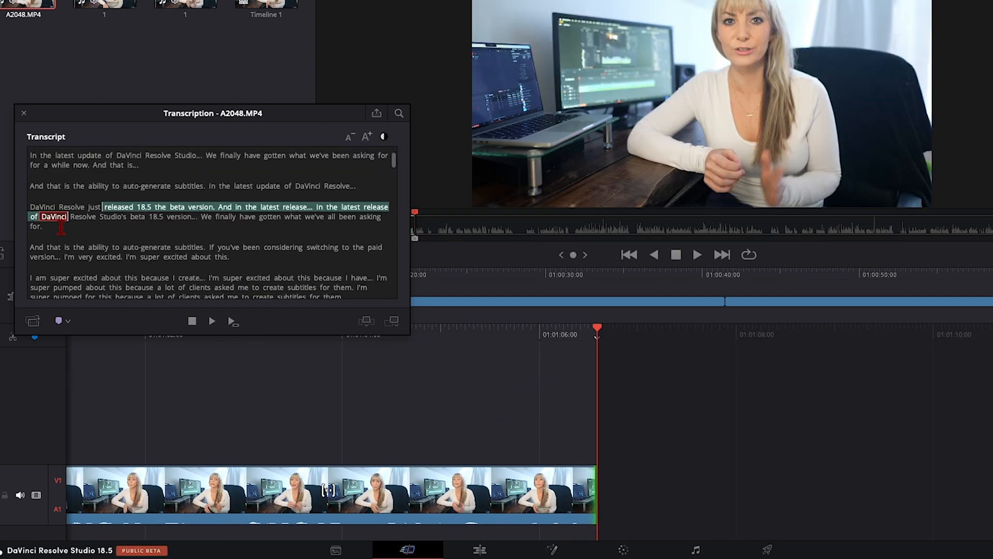
- Reselect the passage, extend it through the next paragraph, then narrow it to 'released' through 'of DaVinci'
left_click_drag(31, 207, 56, 231)
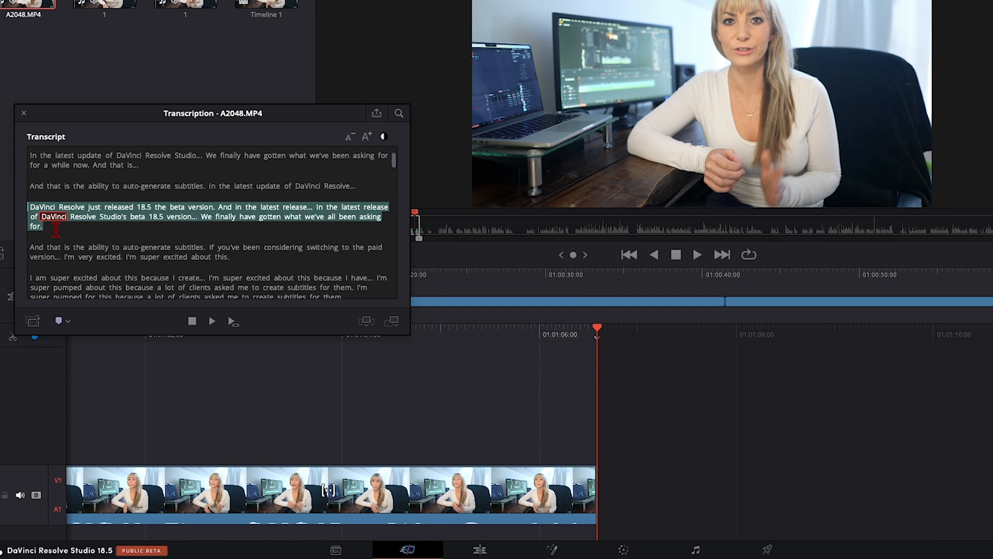
left_click(231, 258, "shift")
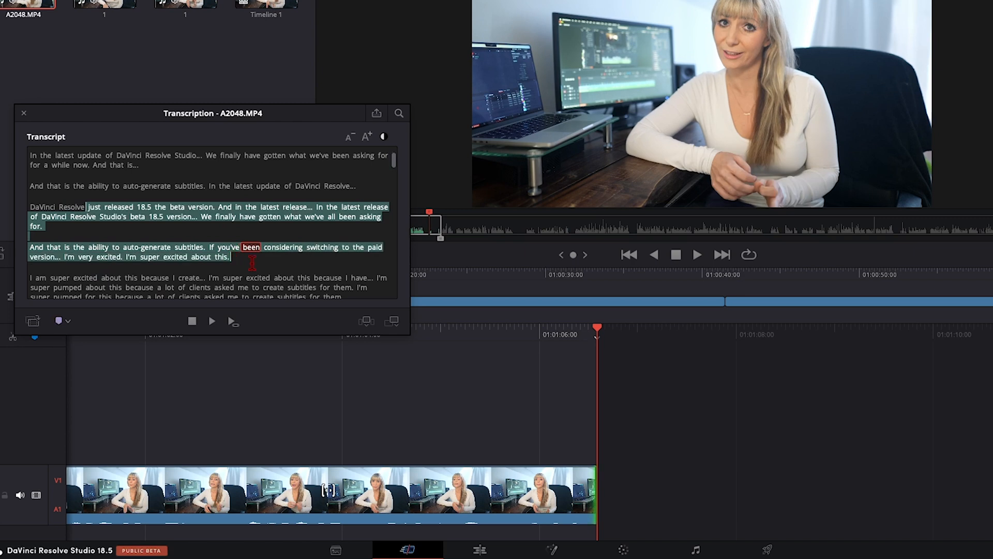
mouse_move(106, 207)
left_mouse_down()
mouse_move(125, 227)
mouse_move(82, 219)
left_mouse_up()
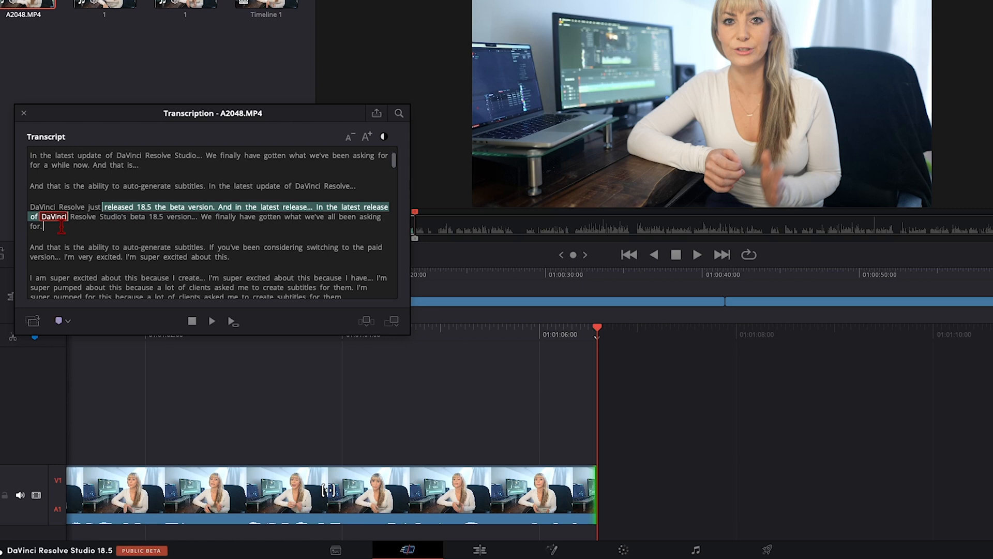
- Select the entire 'DaVinci Resolve just released… all been asking for.' paragraph with a triple-click
triple_click(59, 226)
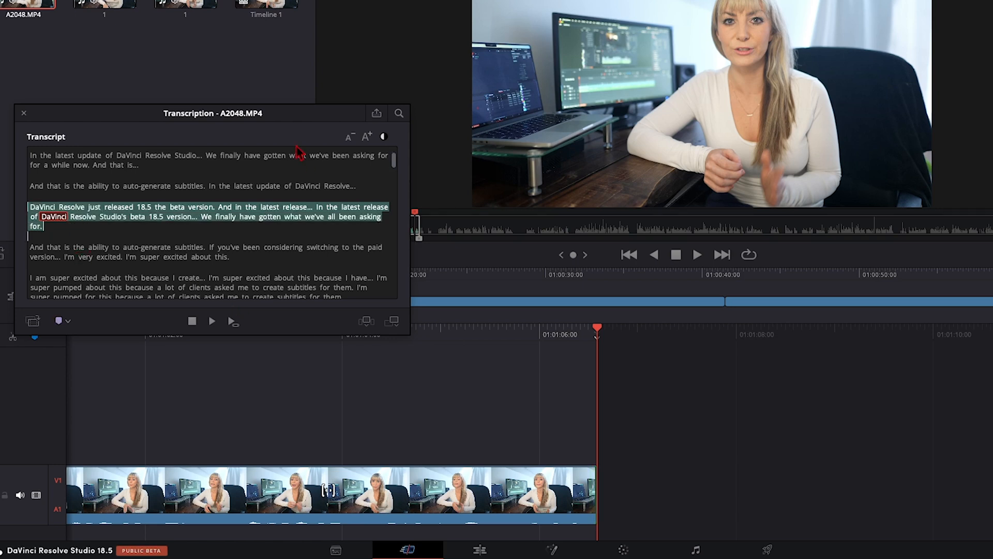